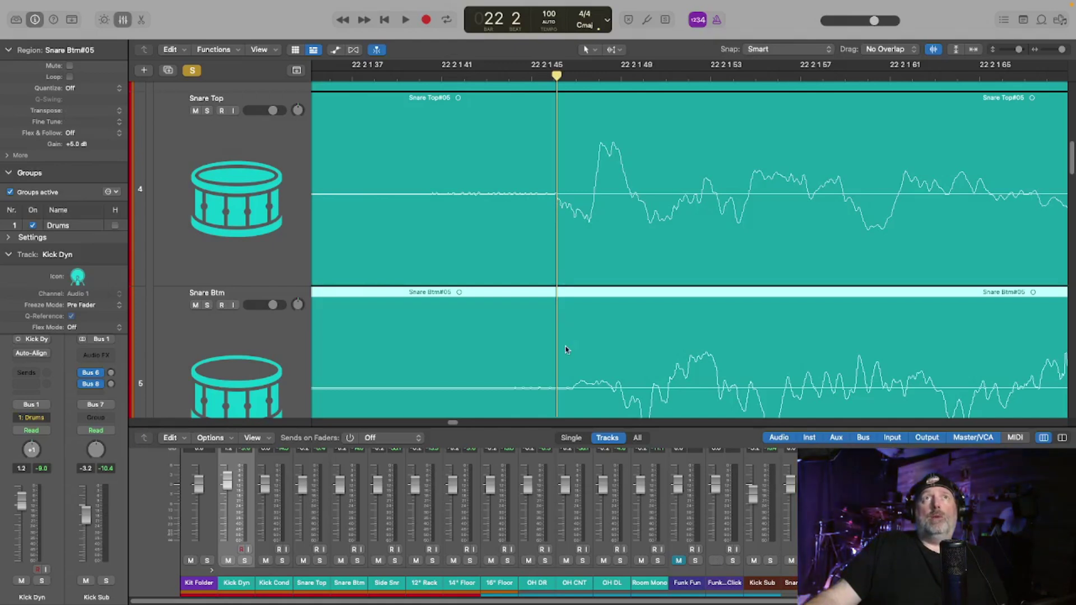
Step: Examine the snare hit's arrival in the Snare Btm, Side Snr, 12" Rack, 14" Floor and 16" Floor waveforms against the playhead
{"action": "scroll", "coordinate": [565, 349], "scroll_direction": "down", "scroll_amount": 3}
{"action": "scroll", "coordinate": [564, 372], "scroll_direction": "down", "scroll_amount": 2}
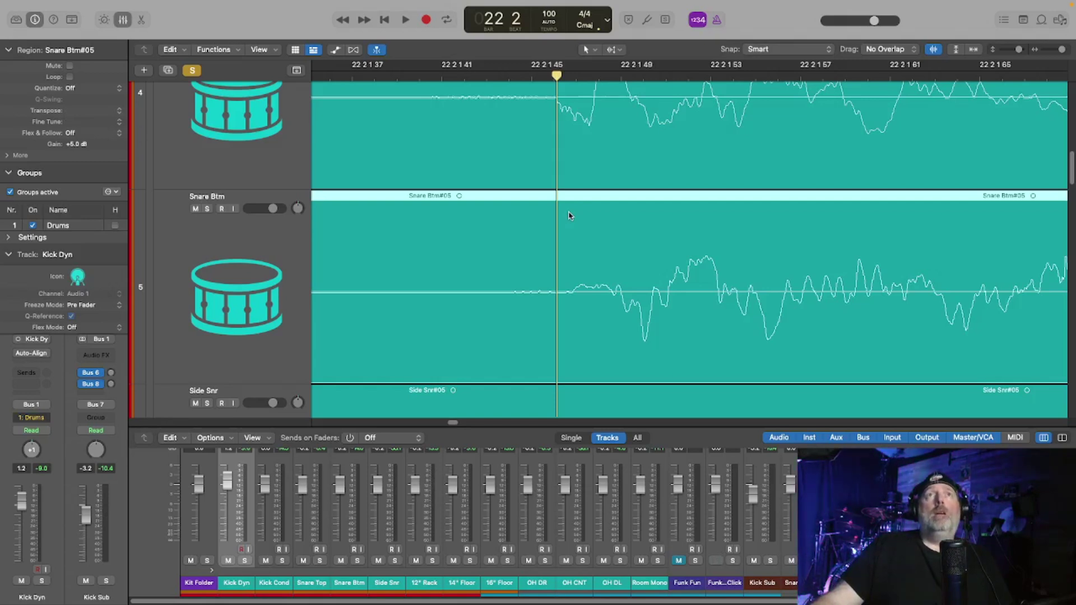
{"action": "scroll", "coordinate": [569, 216], "scroll_direction": "up", "scroll_amount": 1}
{"action": "scroll", "coordinate": [568, 215], "scroll_direction": "down", "scroll_amount": 10}
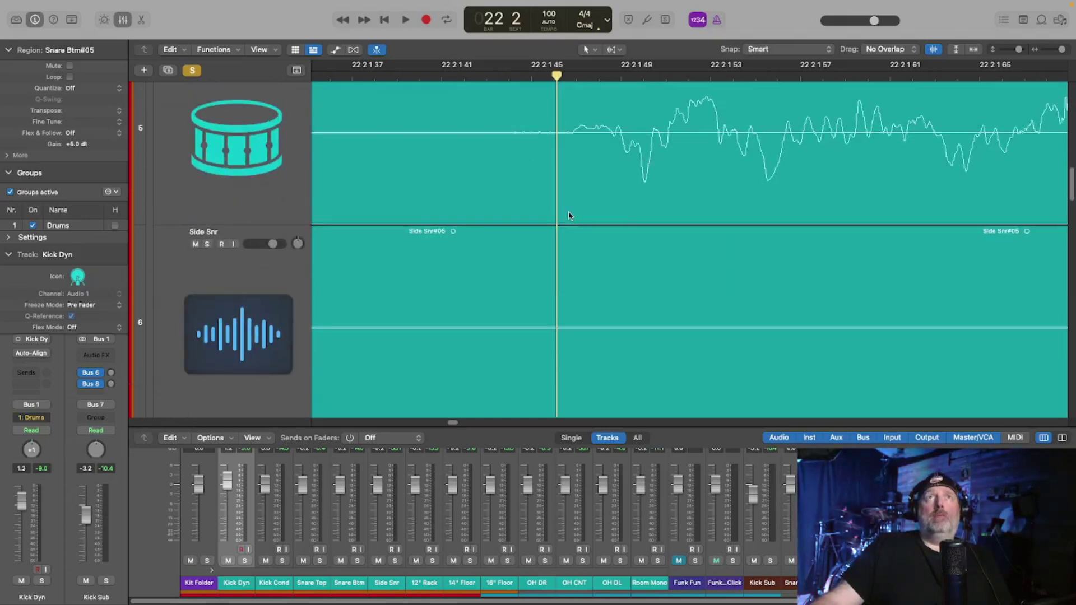
{"action": "scroll", "coordinate": [568, 216], "scroll_direction": "down", "scroll_amount": 10}
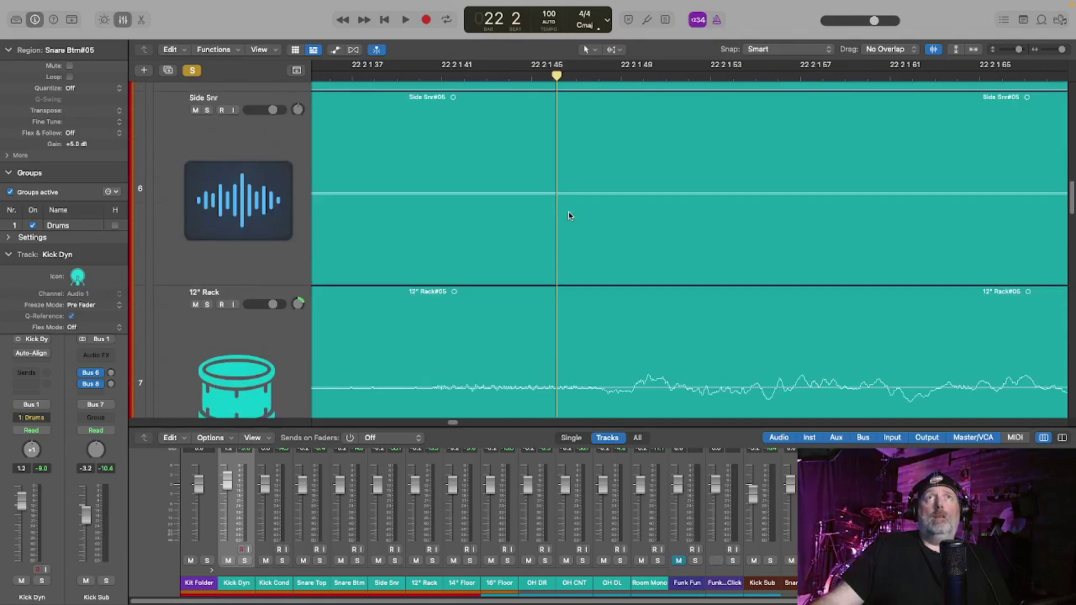
{"action": "scroll", "coordinate": [569, 216], "scroll_direction": "down", "scroll_amount": 6}
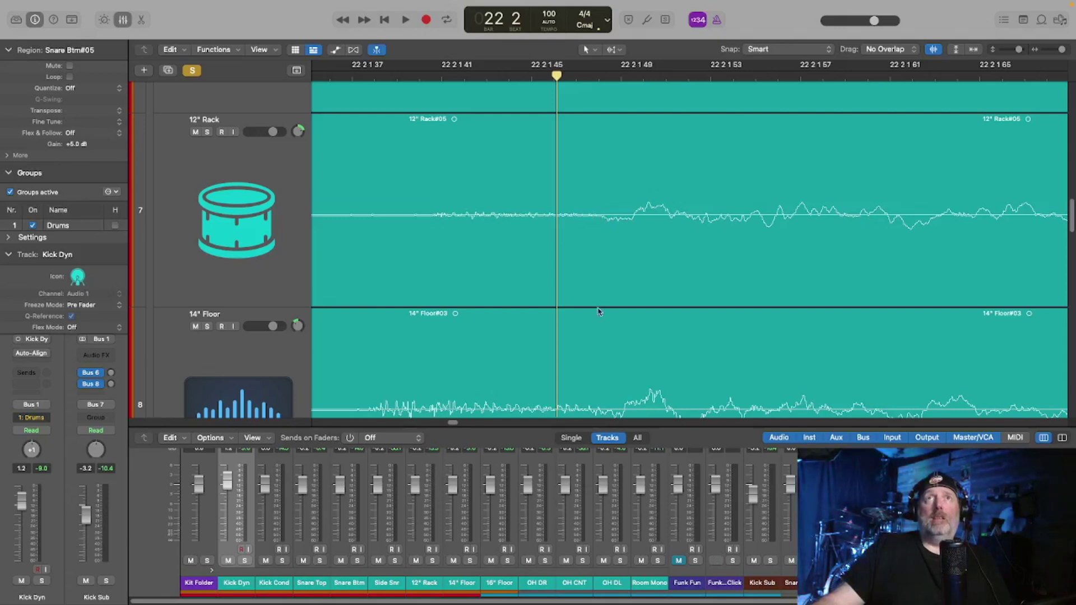
{"action": "scroll", "coordinate": [598, 311], "scroll_direction": "down", "scroll_amount": 2}
{"action": "scroll", "coordinate": [598, 312], "scroll_direction": "down", "scroll_amount": 4}
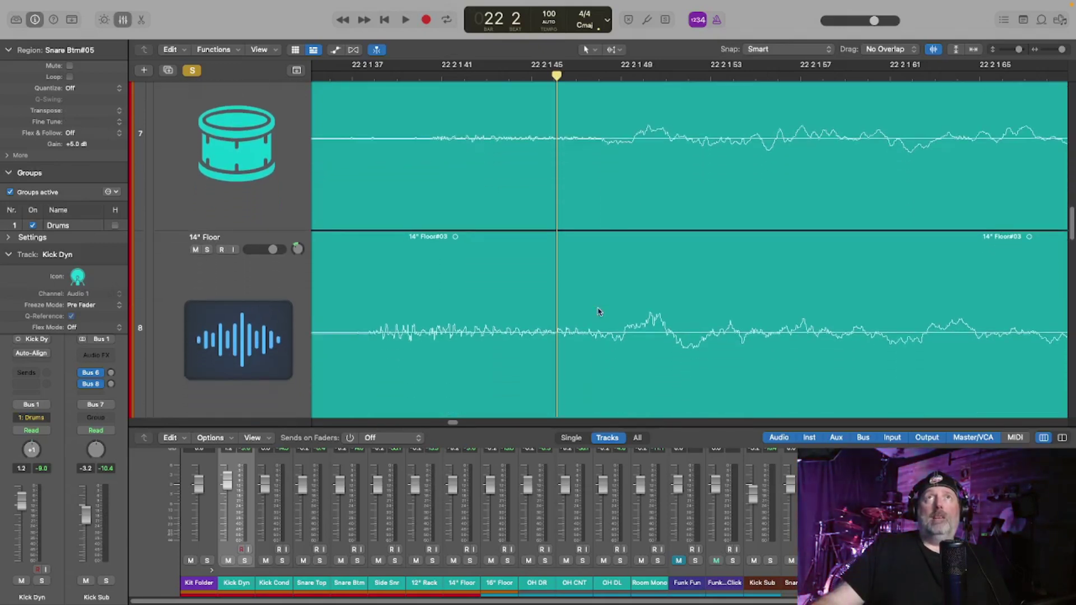
{"action": "scroll", "coordinate": [599, 312], "scroll_direction": "down", "scroll_amount": 1}
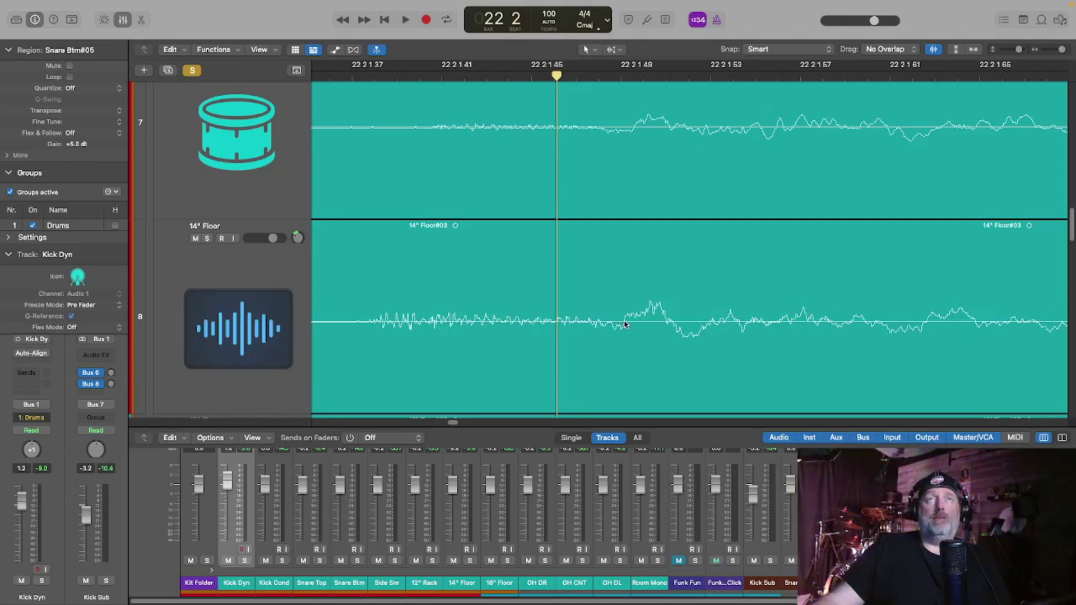
{"action": "scroll", "coordinate": [605, 361], "scroll_direction": "down", "scroll_amount": 4}
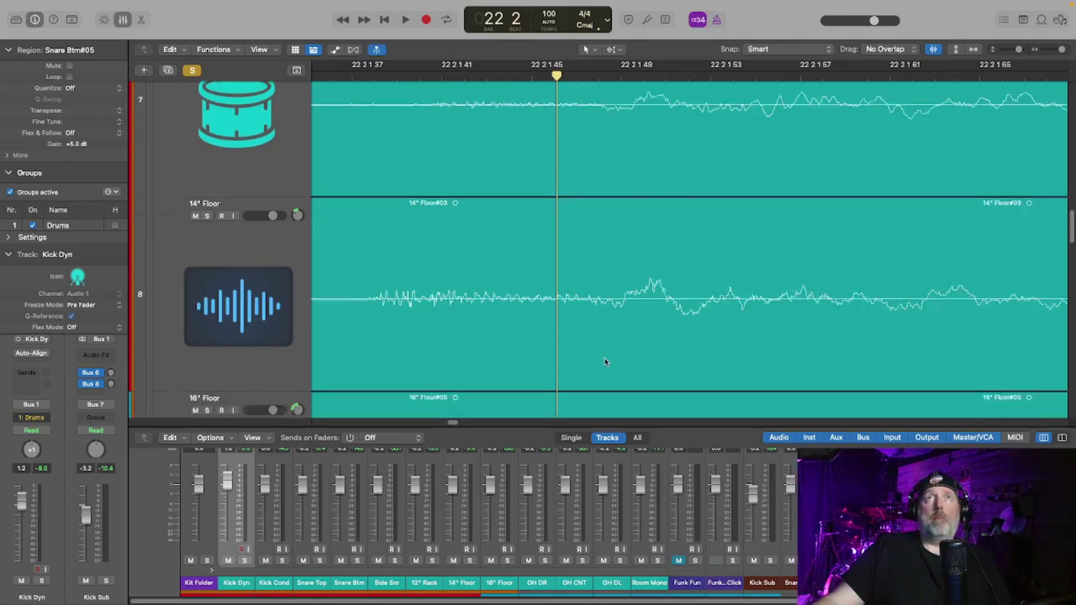
{"action": "scroll", "coordinate": [605, 361], "scroll_direction": "down", "scroll_amount": 2}
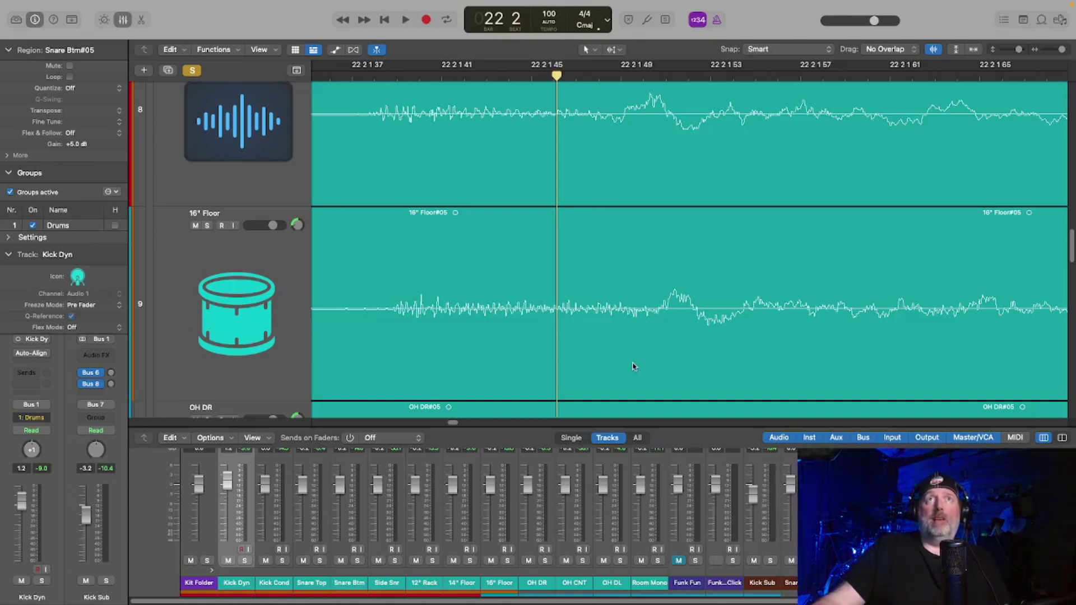
Step: Examine the same hit's delay in the OH DR, OH CNT, OH DL and Room Mono waveforms against the playhead
{"action": "scroll", "coordinate": [634, 365], "scroll_direction": "down", "scroll_amount": 2}
{"action": "scroll", "coordinate": [633, 366], "scroll_direction": "down", "scroll_amount": 7}
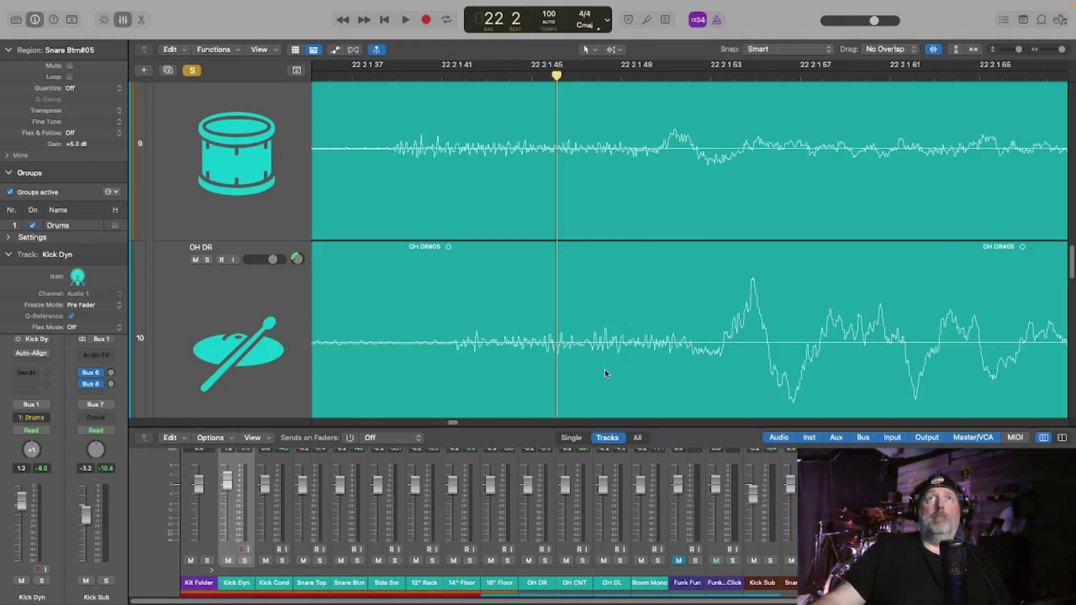
{"action": "scroll", "coordinate": [607, 373], "scroll_direction": "down", "scroll_amount": 4}
{"action": "scroll", "coordinate": [606, 375], "scroll_direction": "down", "scroll_amount": 8}
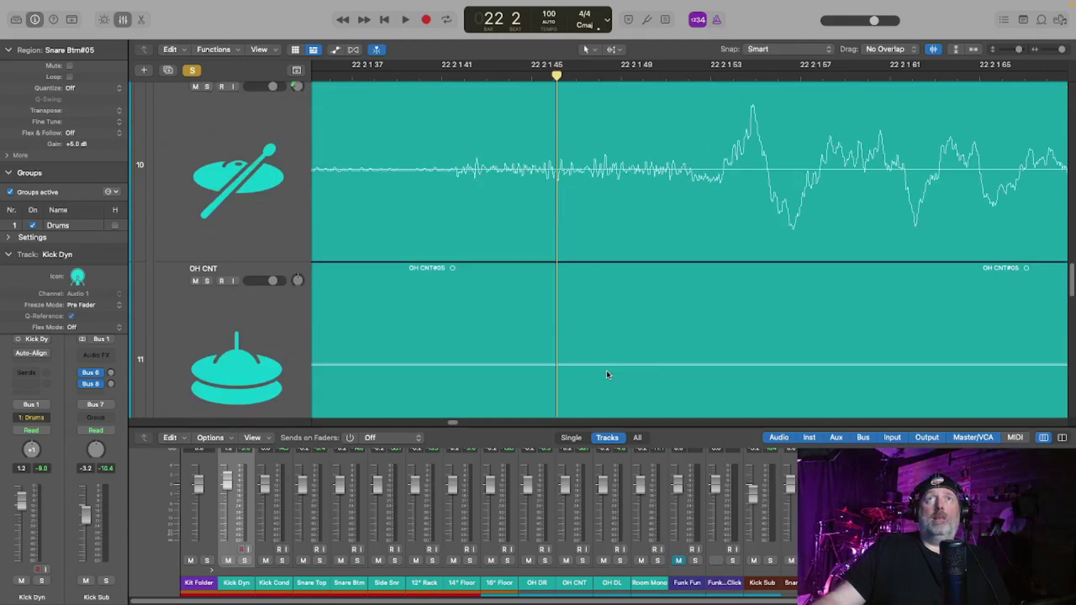
{"action": "scroll", "coordinate": [606, 374], "scroll_direction": "down", "scroll_amount": 1}
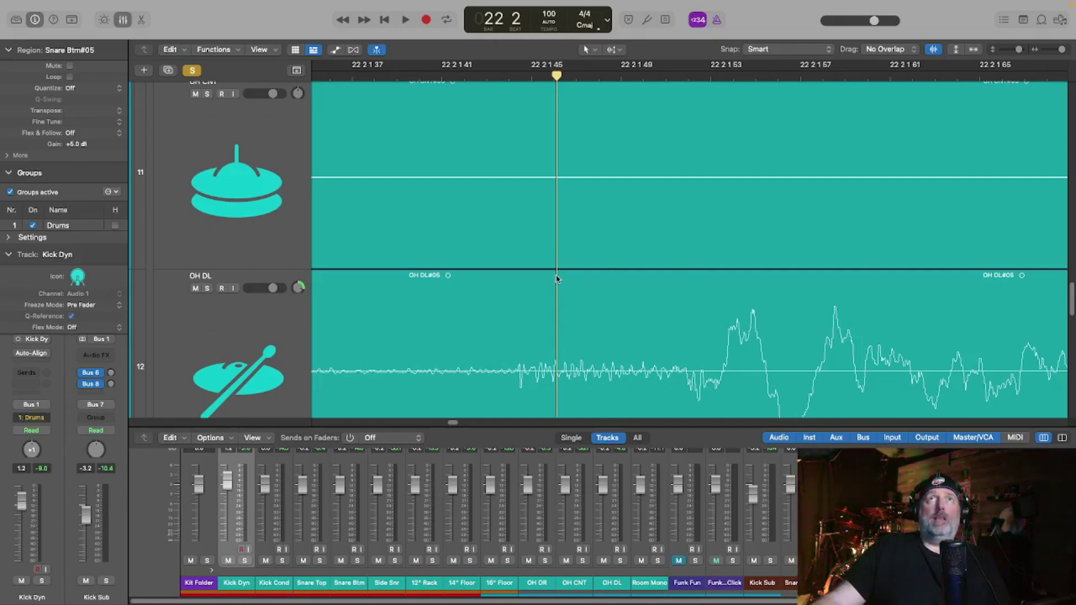
{"action": "scroll", "coordinate": [654, 383], "scroll_direction": "down", "scroll_amount": 5}
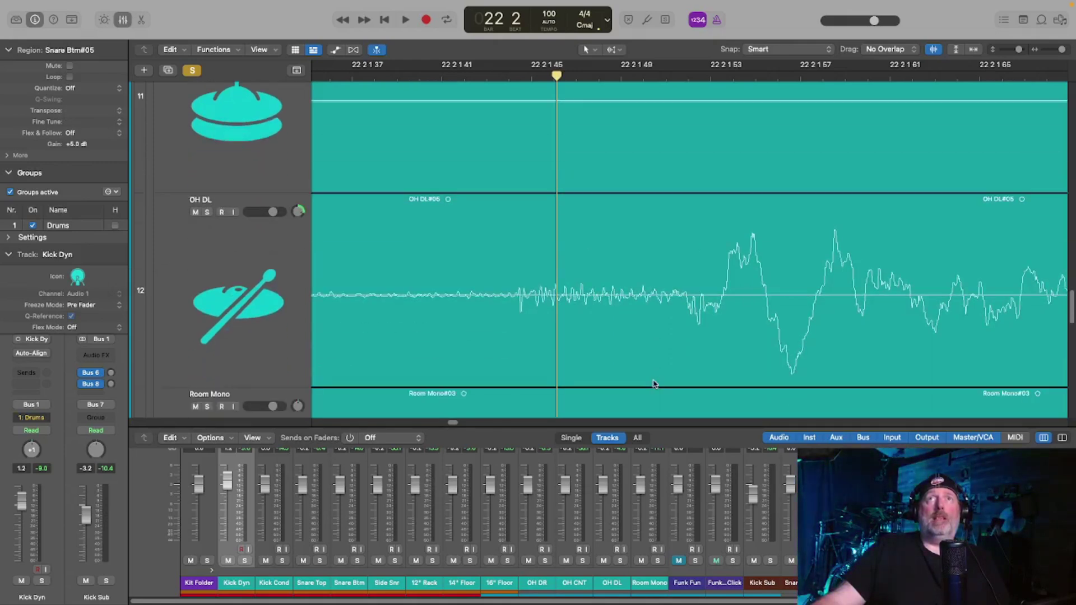
{"action": "scroll", "coordinate": [653, 384], "scroll_direction": "down", "scroll_amount": 4}
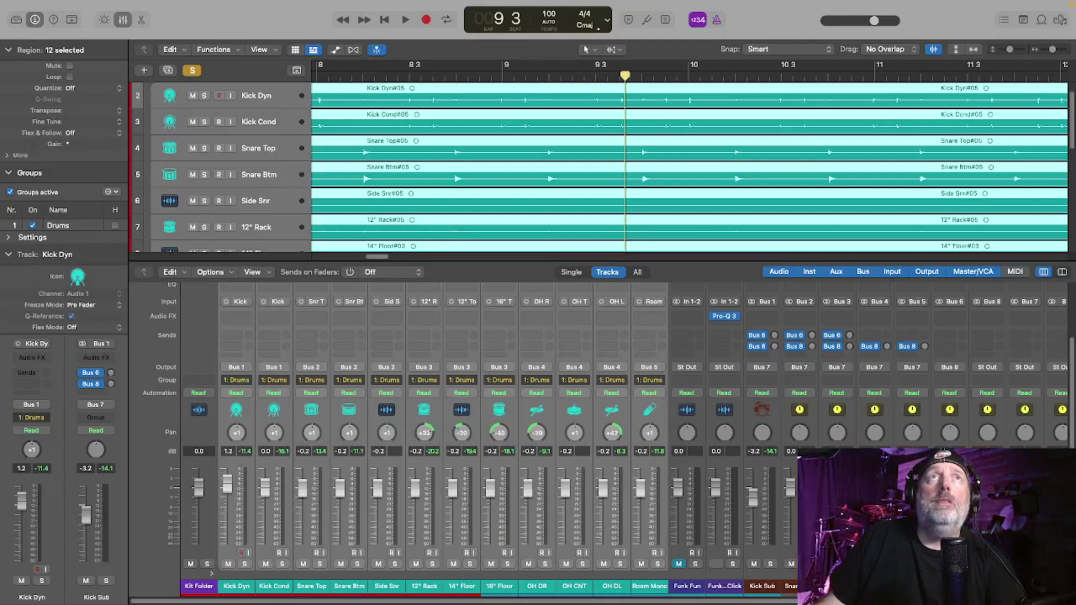
Step: Play the unaligned drum tracks from bar 9 for a few bars to hear their original sound, and stop playback
{"action": "left_click", "coordinate": [716, 563]}
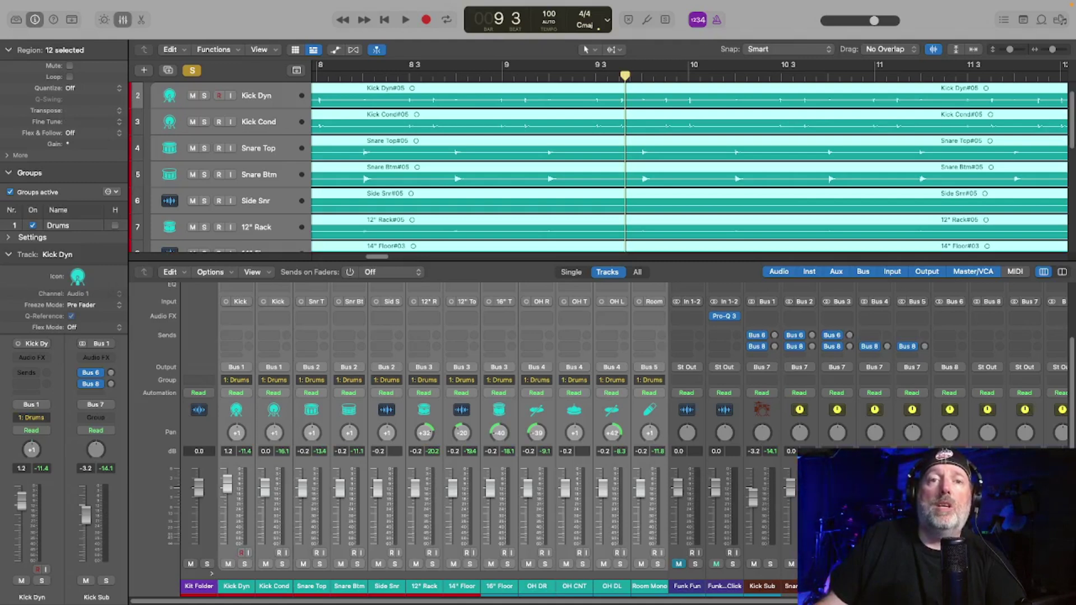
{"action": "left_click", "coordinate": [716, 563]}
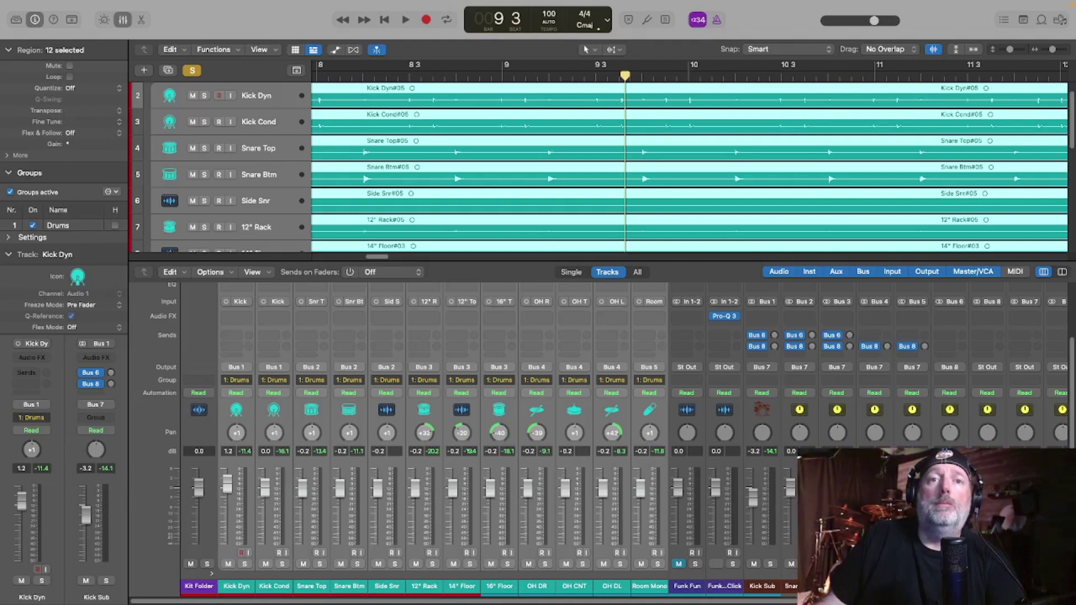
{"action": "key", "text": "space"}
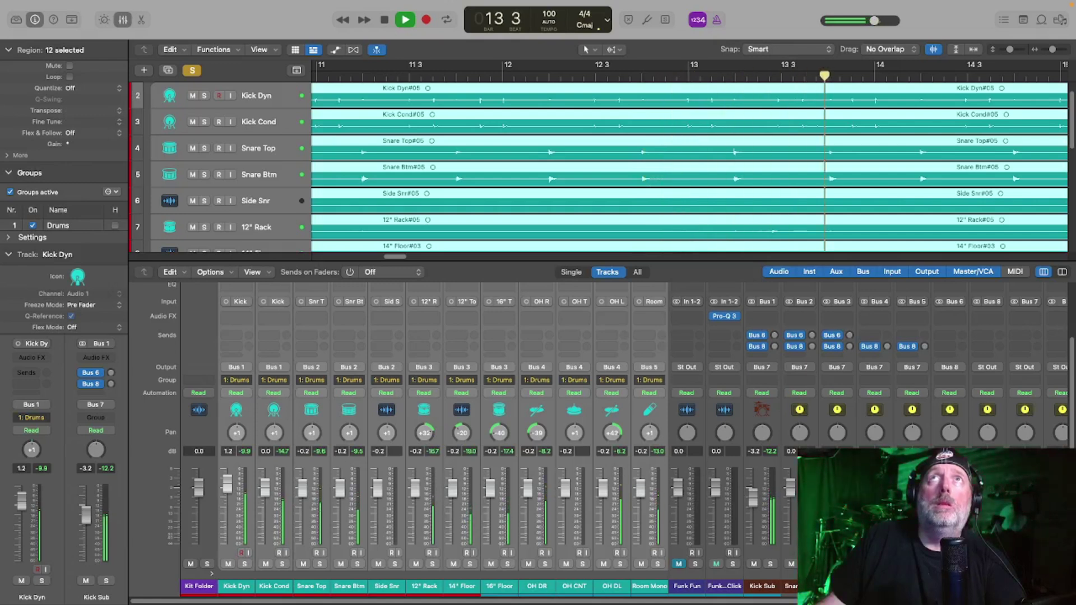
{"action": "key", "text": "space"}
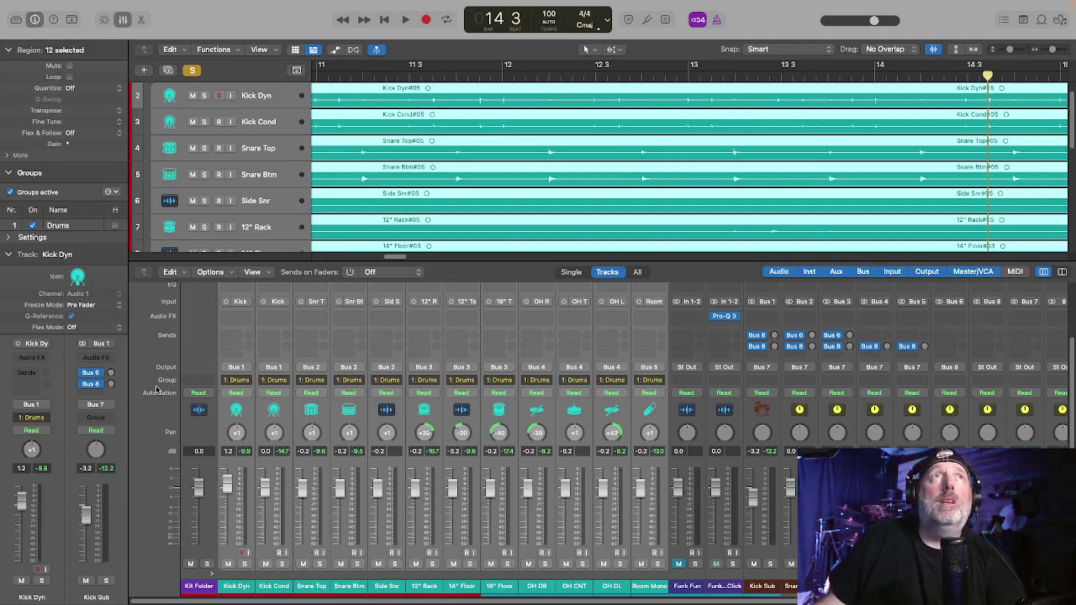
Step: Insert the mono Auto-Align 2 plug-in on all the grouped drum tracks, starting from the Kick Dyn channel
{"action": "left_click", "coordinate": [236, 318]}
{"action": "mouse_move", "coordinate": [238, 345]}
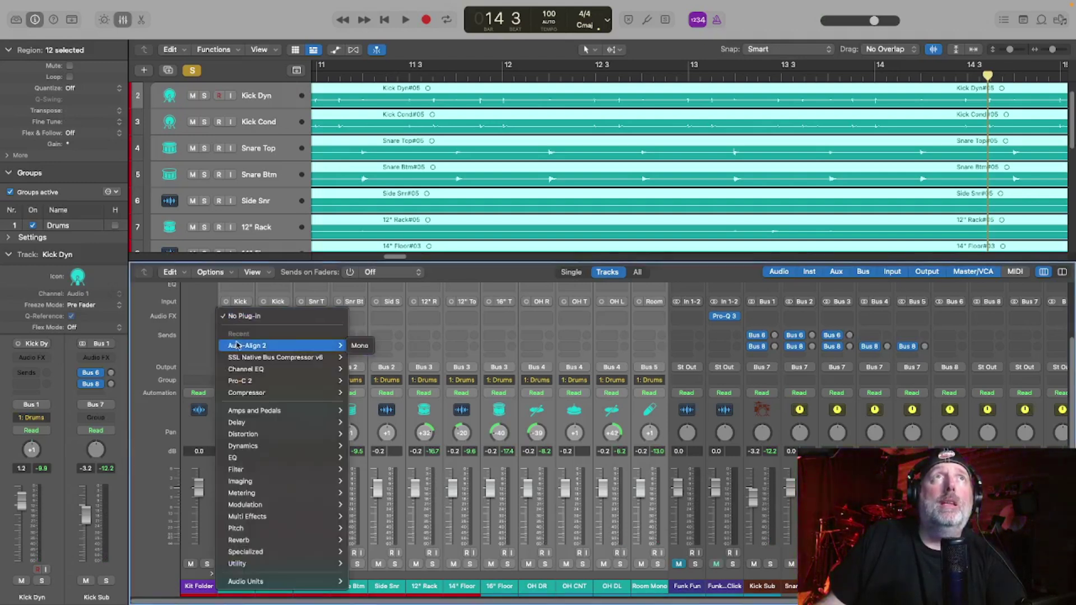
{"action": "left_click", "coordinate": [361, 346]}
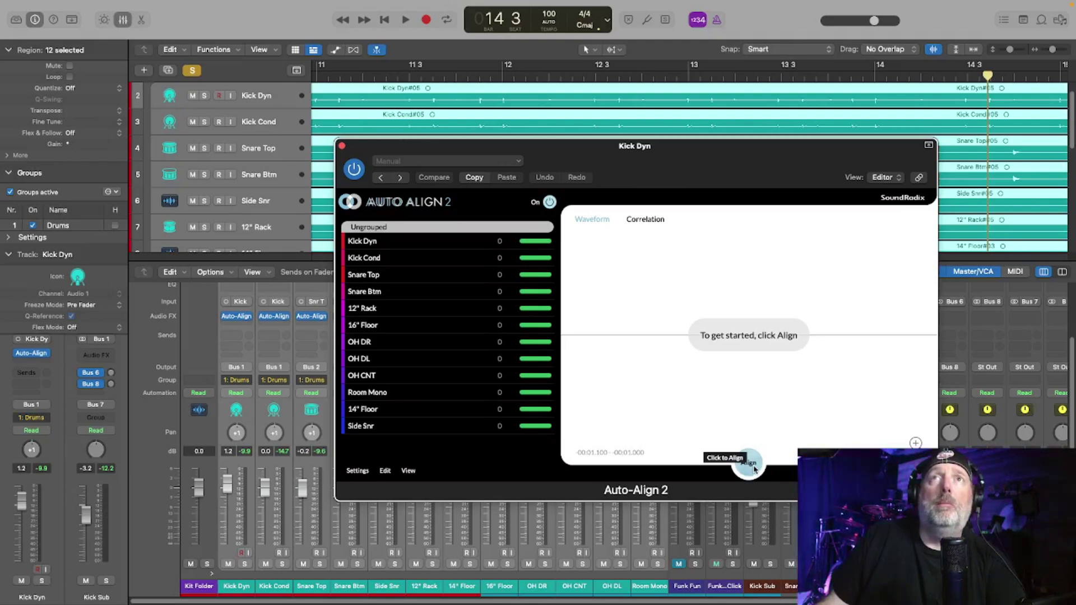
Step: Run Auto-Align 2's alignment analysis on the drum tracks while the song plays, and stop playback once the offsets are calculated
{"action": "left_click", "coordinate": [754, 468]}
{"action": "key", "text": "space"}
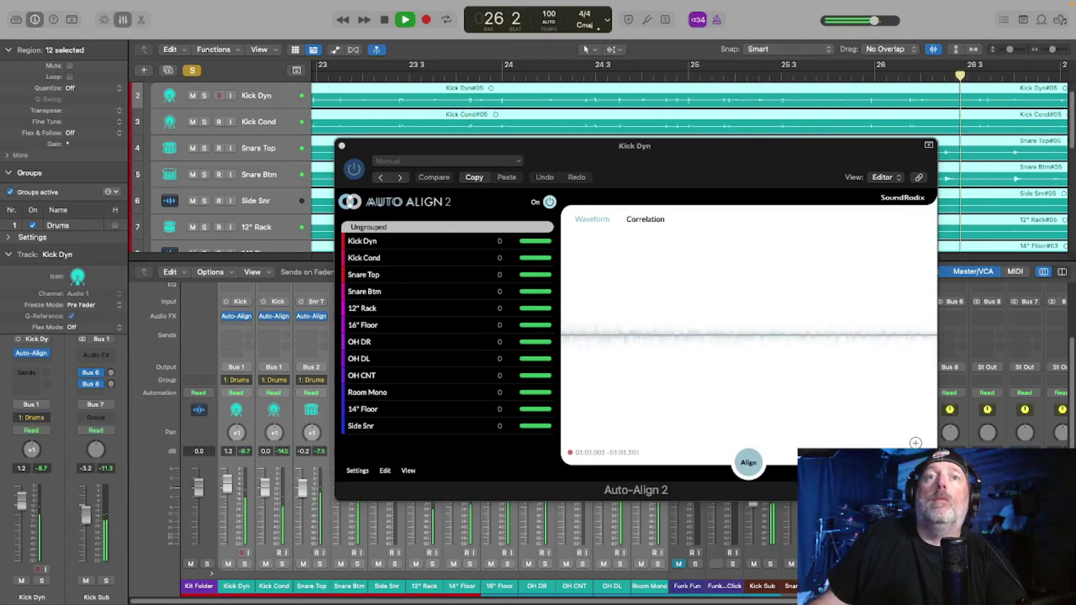
{"action": "key", "text": "space"}
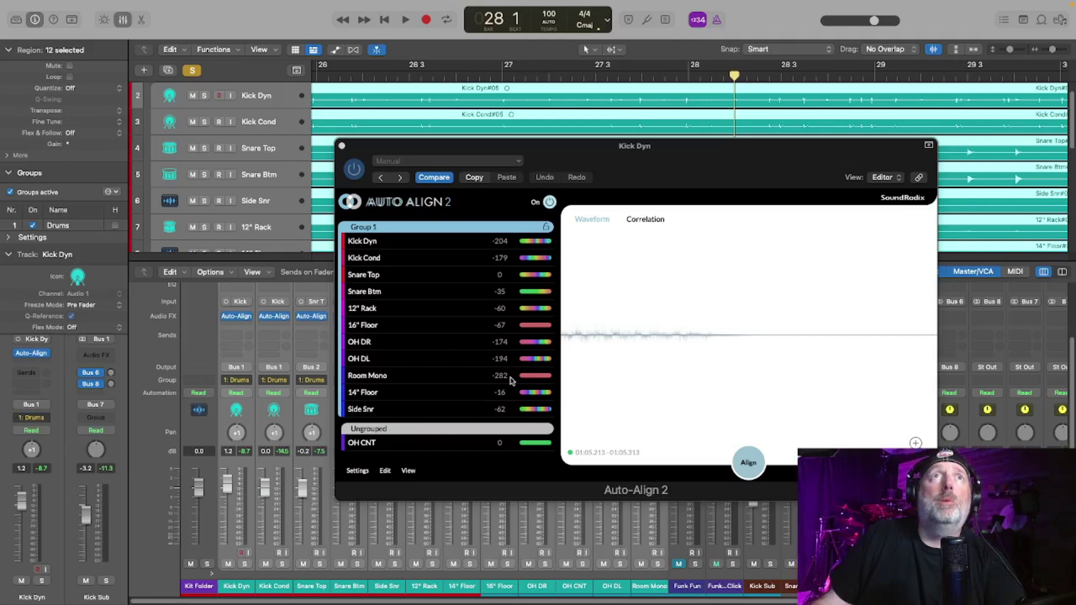
Step: Display the Auto-Align 2 track offsets in milliseconds and close the plug-in window
{"action": "left_click", "coordinate": [366, 472]}
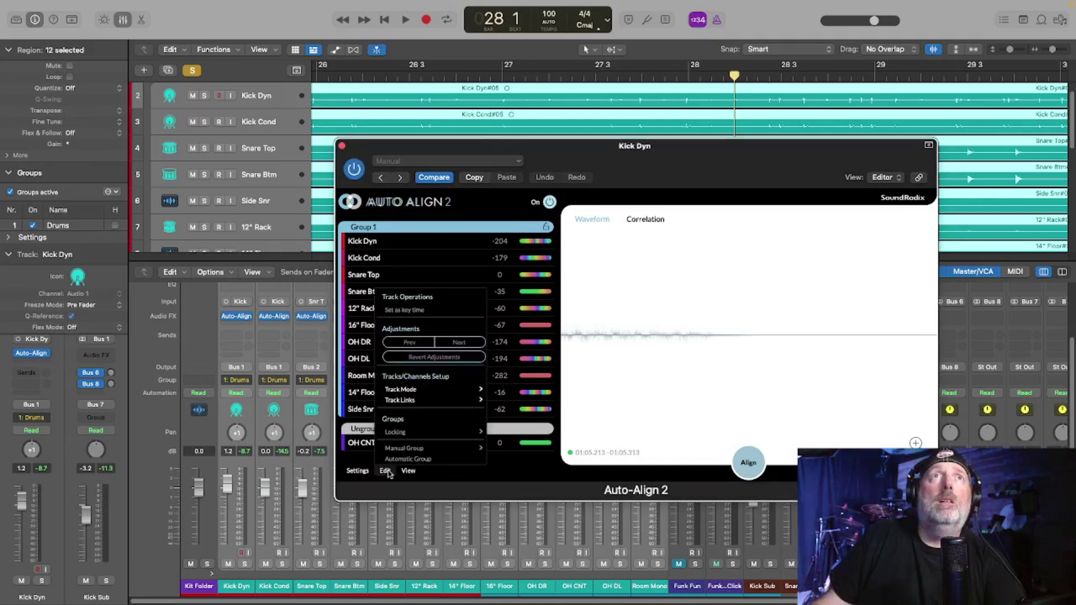
{"action": "mouse_move", "coordinate": [416, 474]}
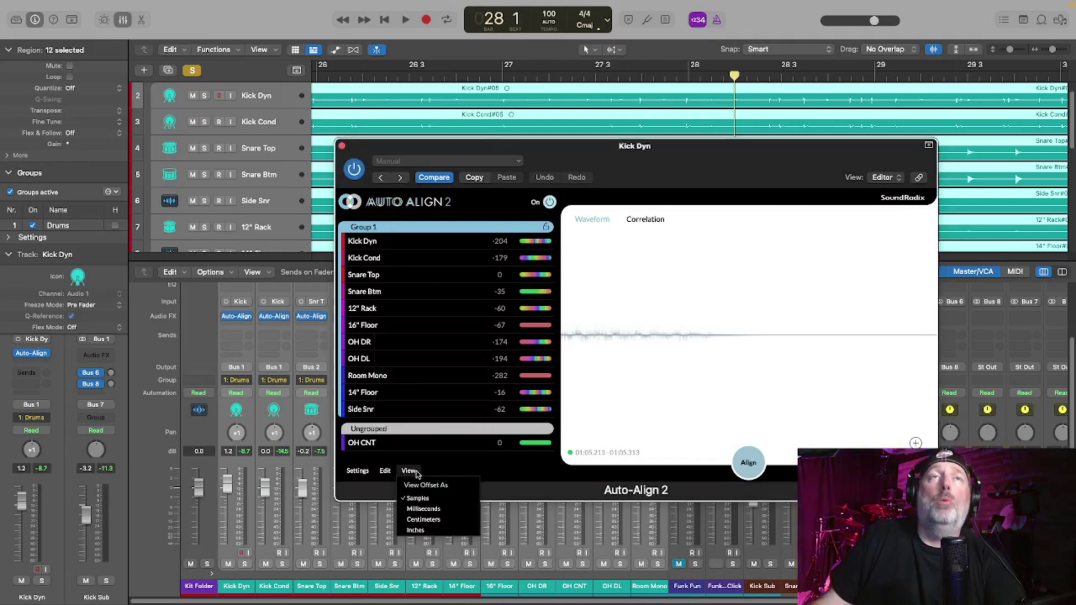
{"action": "left_click", "coordinate": [424, 510]}
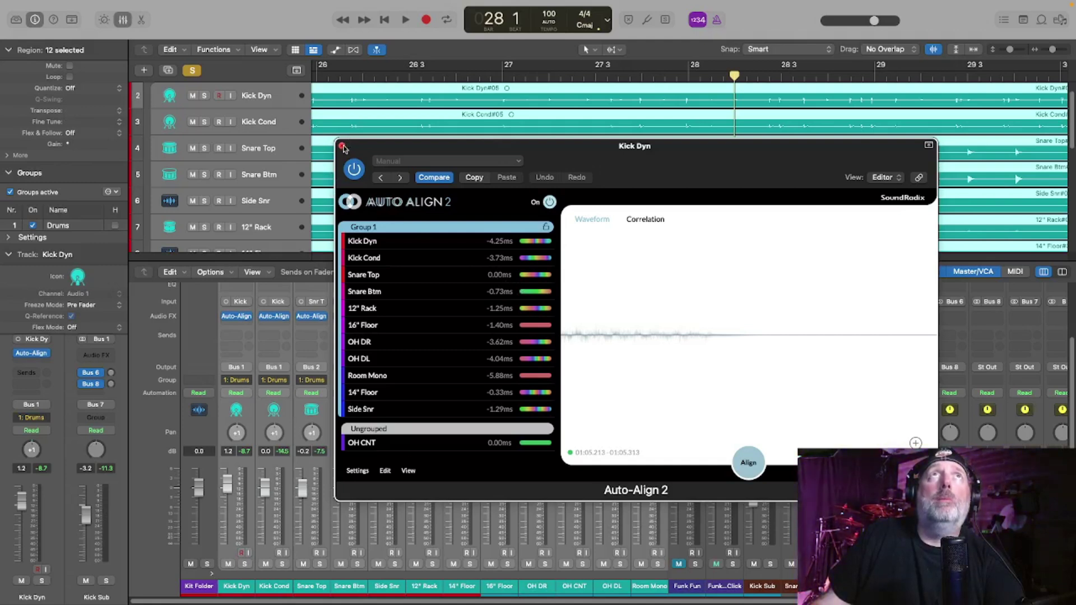
{"action": "left_click", "coordinate": [342, 146]}
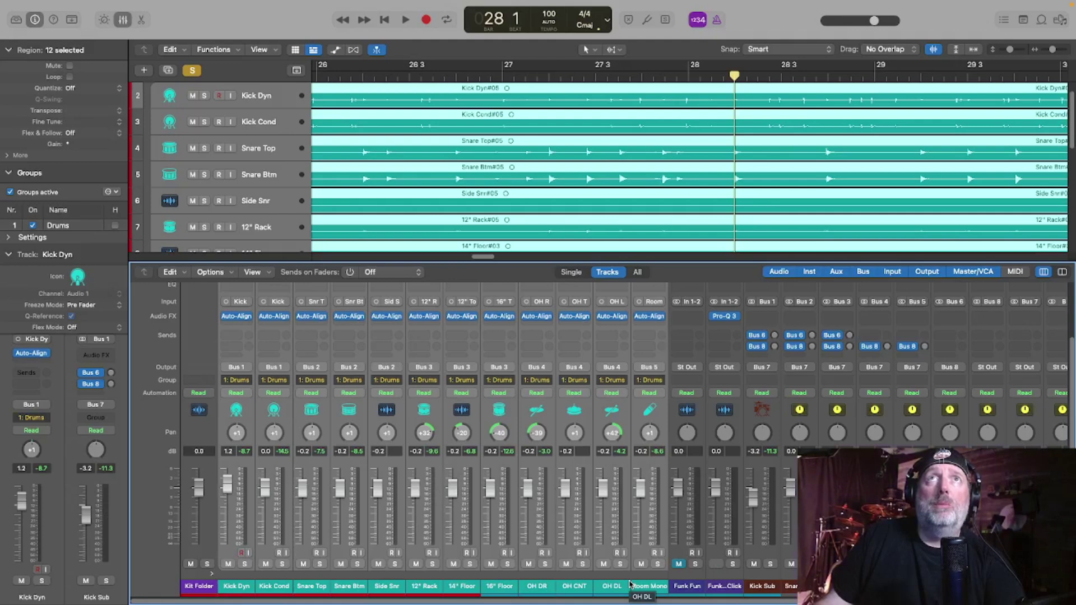
Step: Play the drums and compare their sound with Auto-Align bypassed and enabled on the grouped channels, leaving it enabled
{"action": "key", "text": "space"}
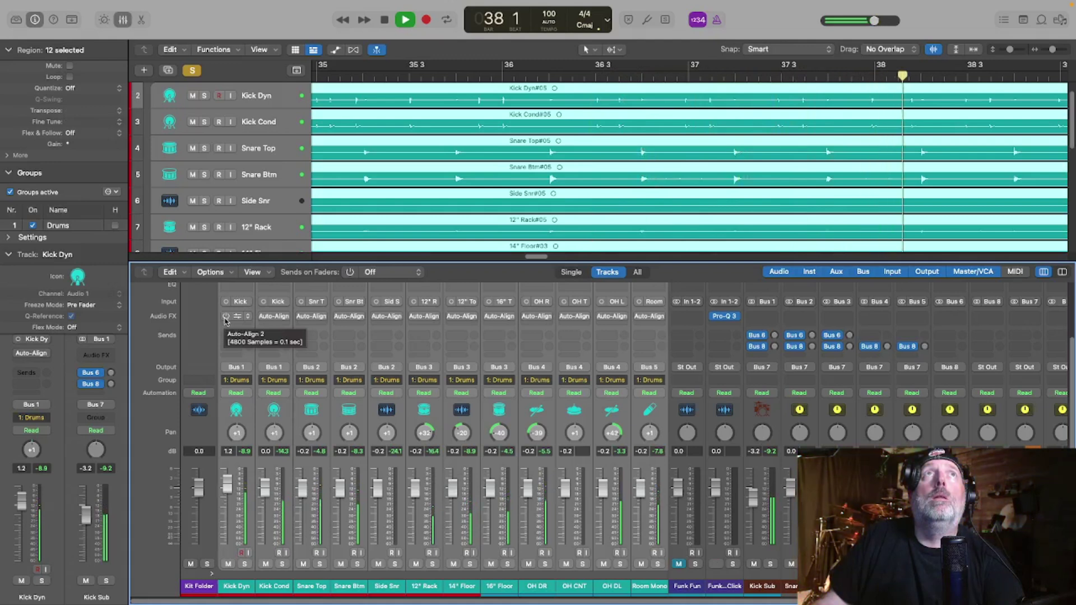
{"action": "left_click", "coordinate": [225, 317]}
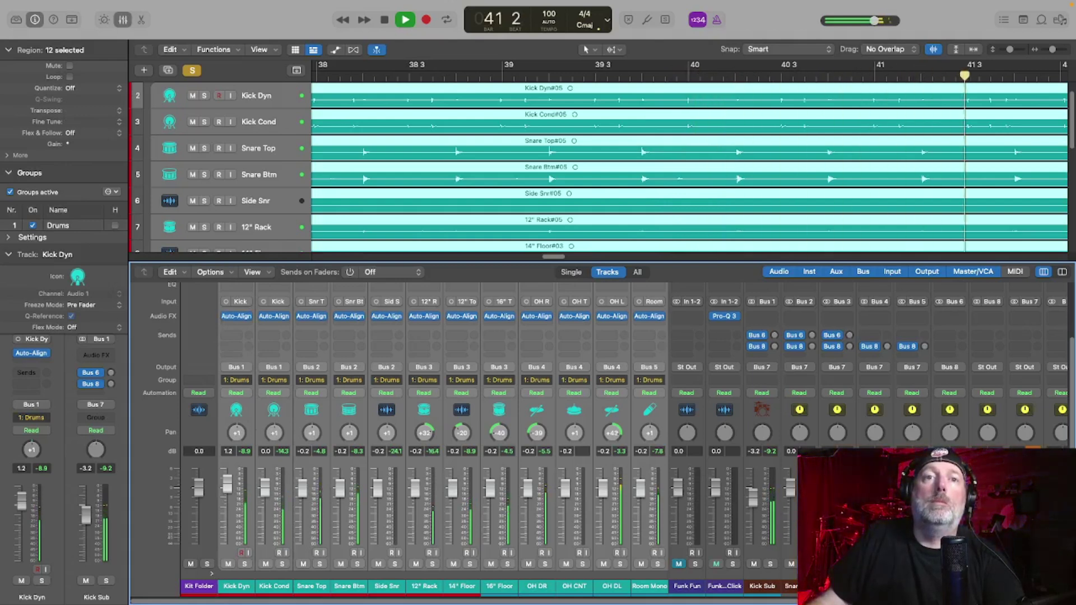
{"action": "key", "text": "space"}
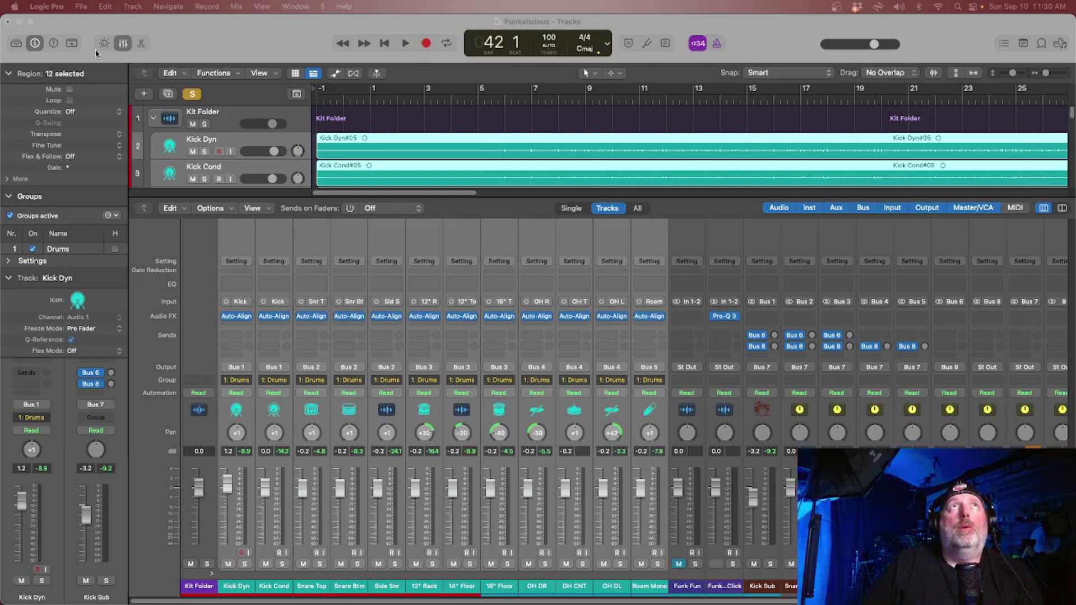
Step: Bounce the selected drum tracks in place with Replace Tracks as destination and normalizing set to Overload Protection Only
{"action": "left_click", "coordinate": [80, 6]}
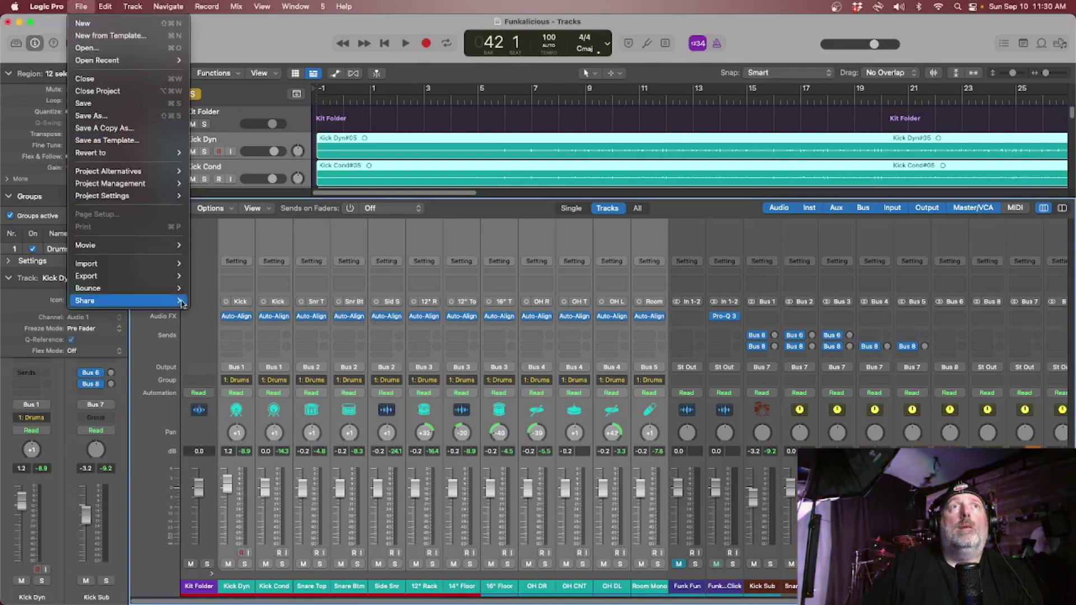
{"action": "mouse_move", "coordinate": [179, 288]}
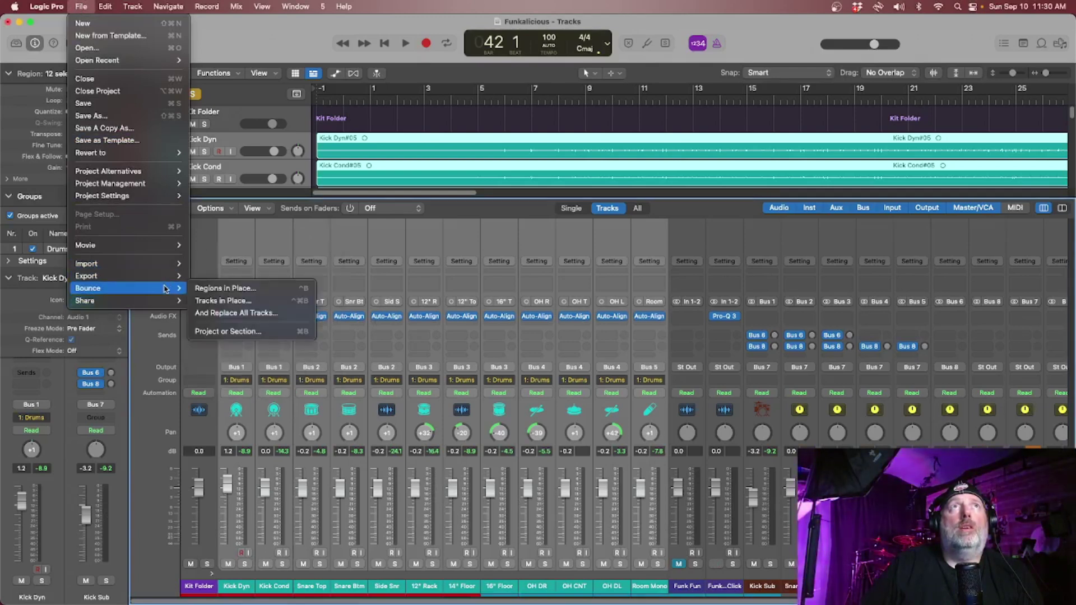
{"action": "left_click", "coordinate": [222, 301]}
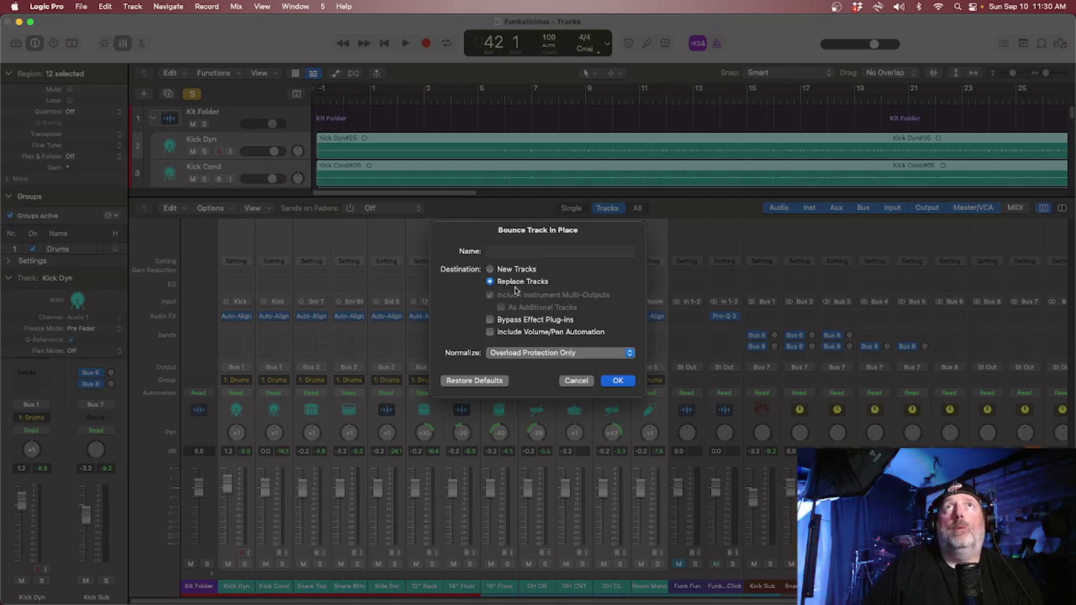
{"action": "left_click", "coordinate": [617, 381]}
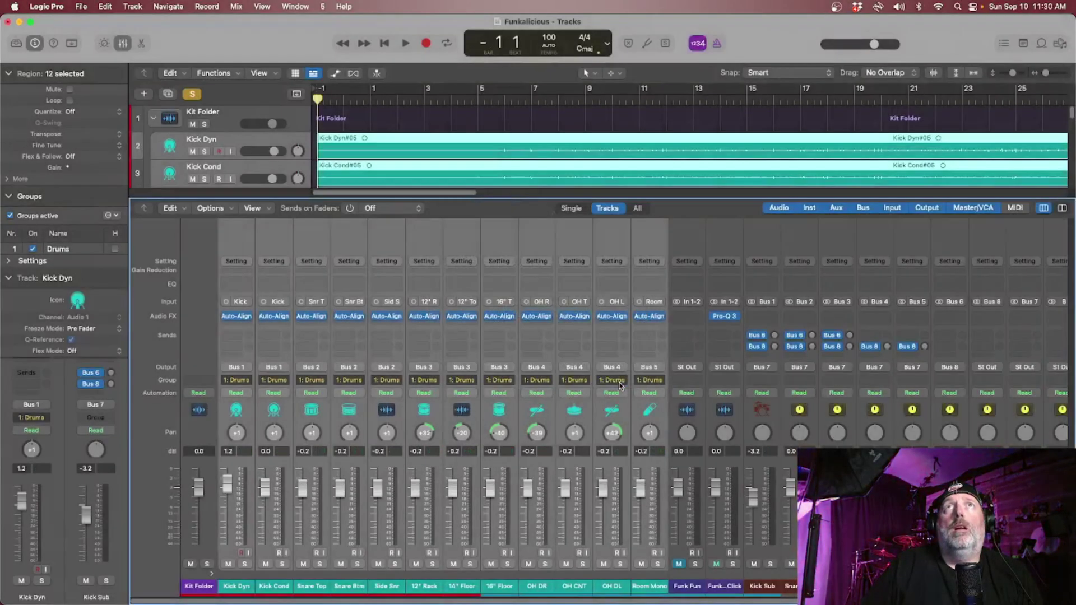